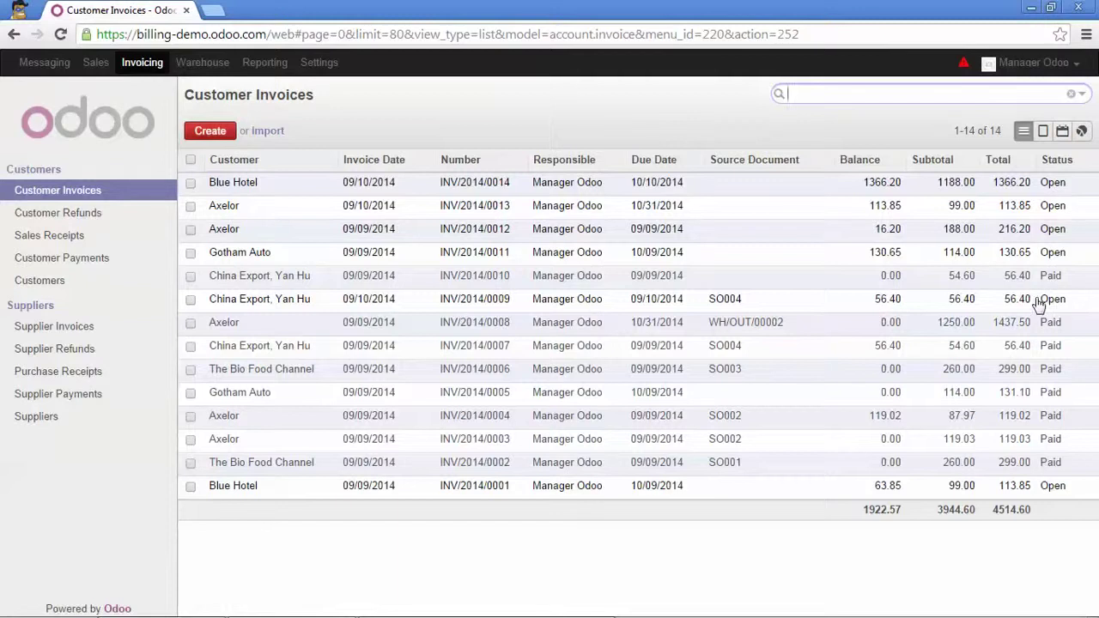
Expand the Favorites/Filters/Group By panel on the 14-invoice Customer Invoices list.
click(1082, 94)
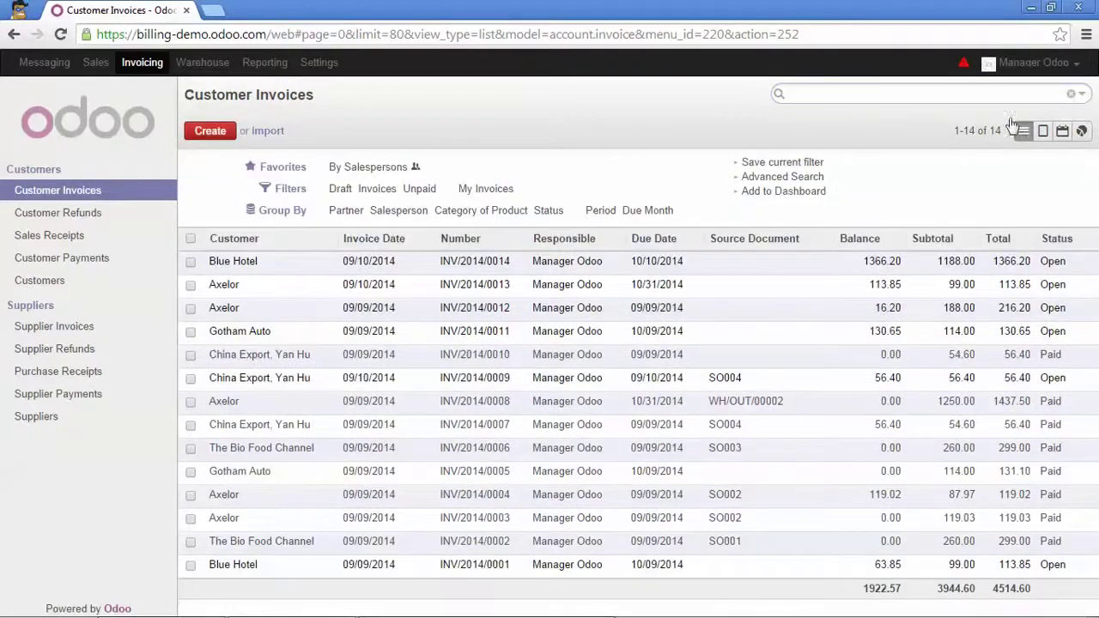
Filter to unpaid invoices and open Blue Hotel's INV/2014/0001 totalling $113.85.
click(428, 190)
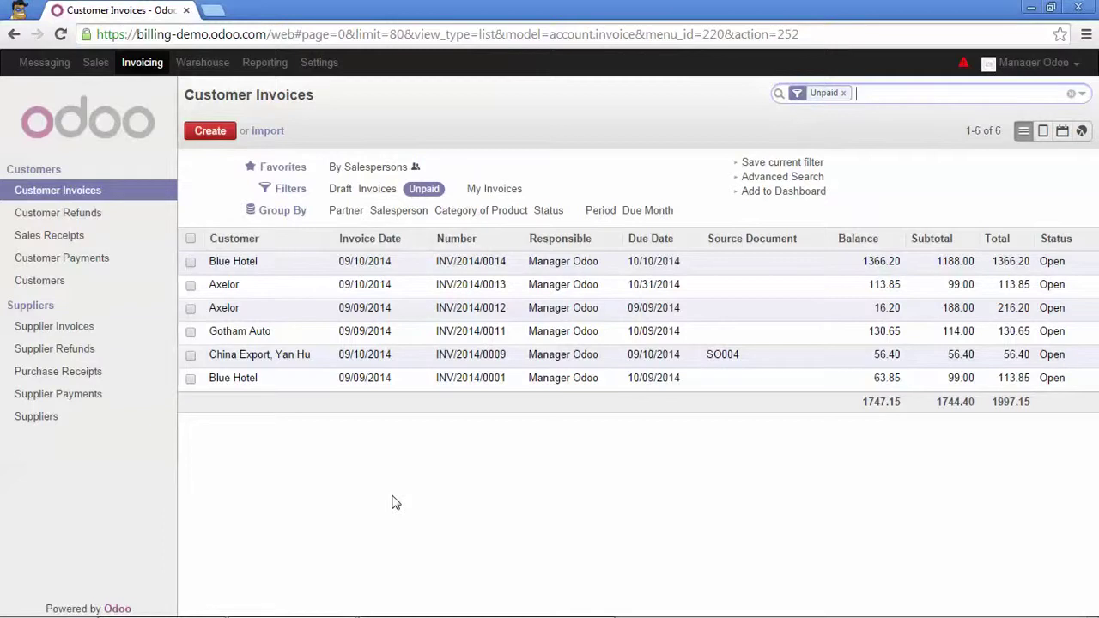
click(427, 387)
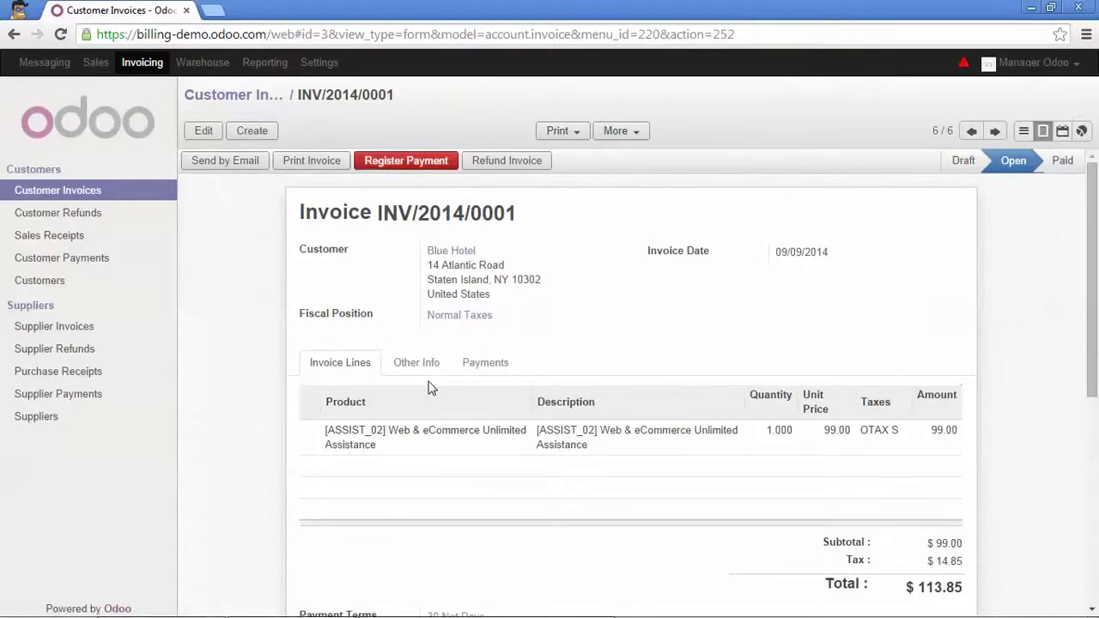
Register a $63.85 payment on INV/2014/0001 through MyBank 123456 (USD).
click(420, 166)
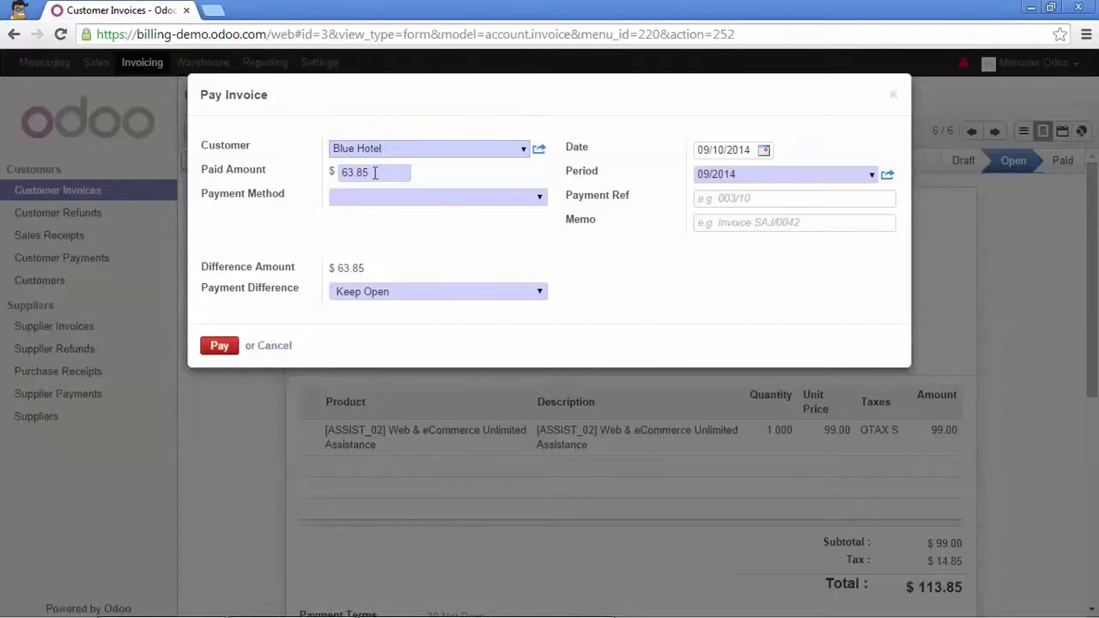
click(539, 199)
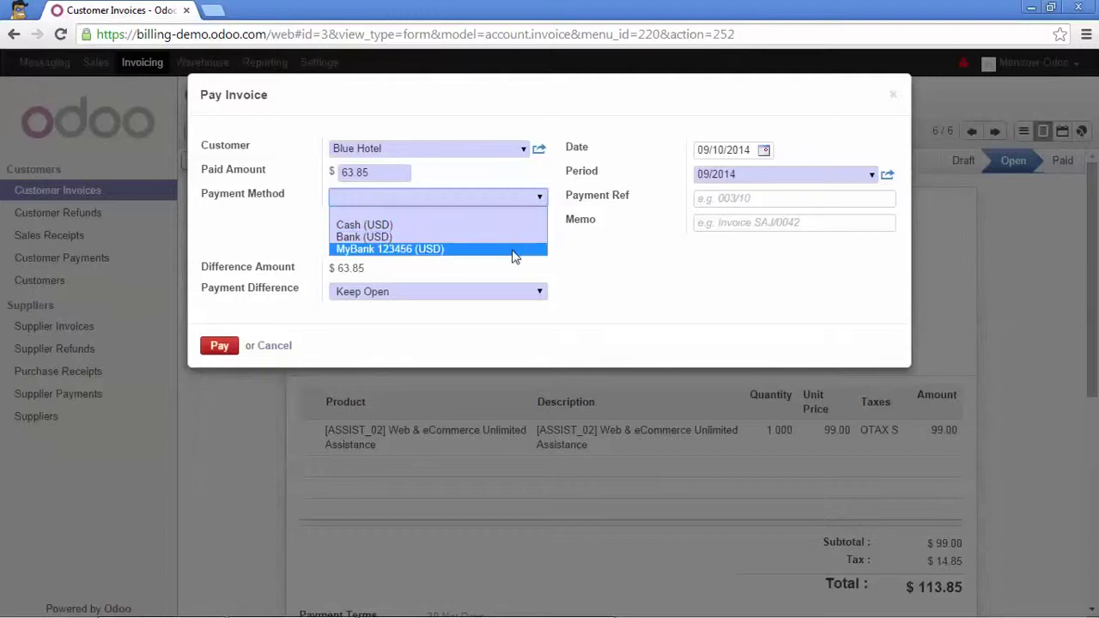
click(513, 249)
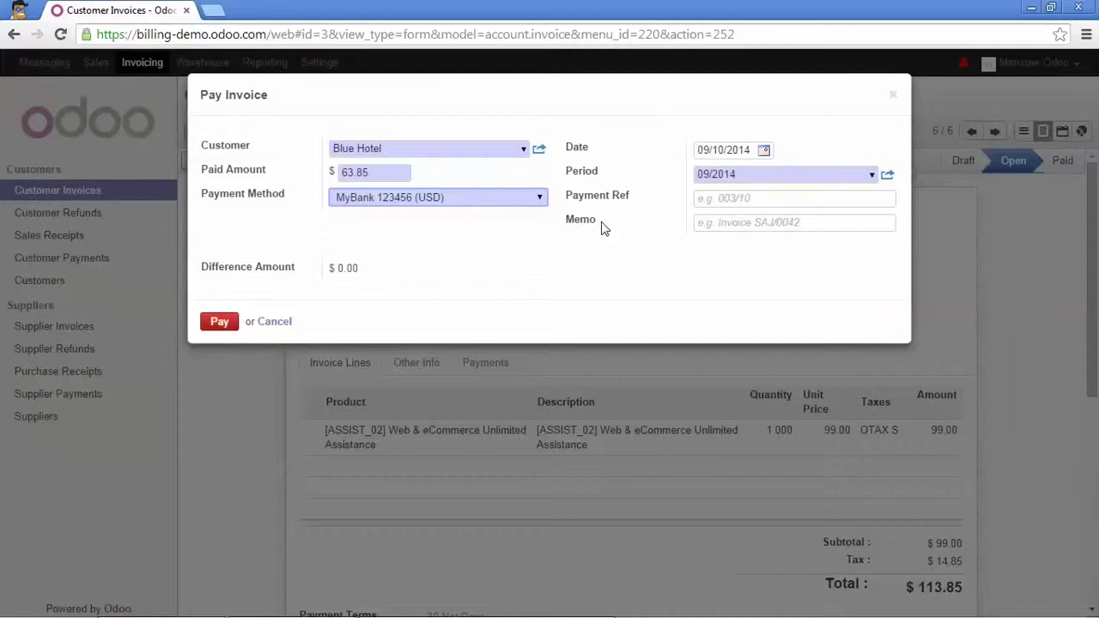
click(218, 324)
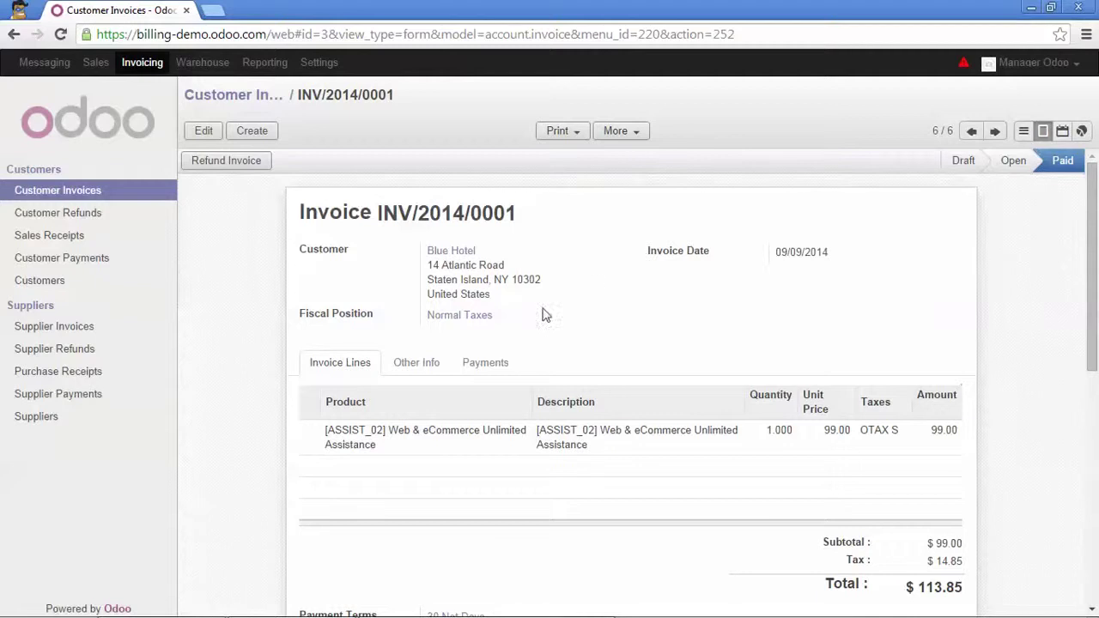
Check INV/2014/0001's recorded payments, then open Blue Hotel's INV/2014/0014 with its $1,366.20 balance.
click(485, 364)
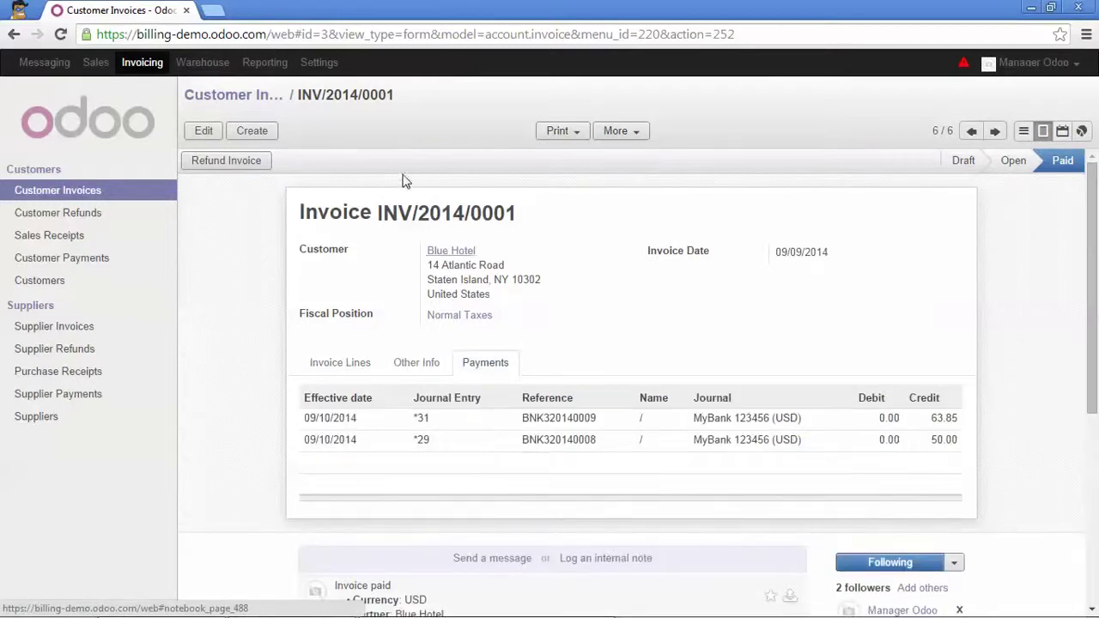
click(256, 100)
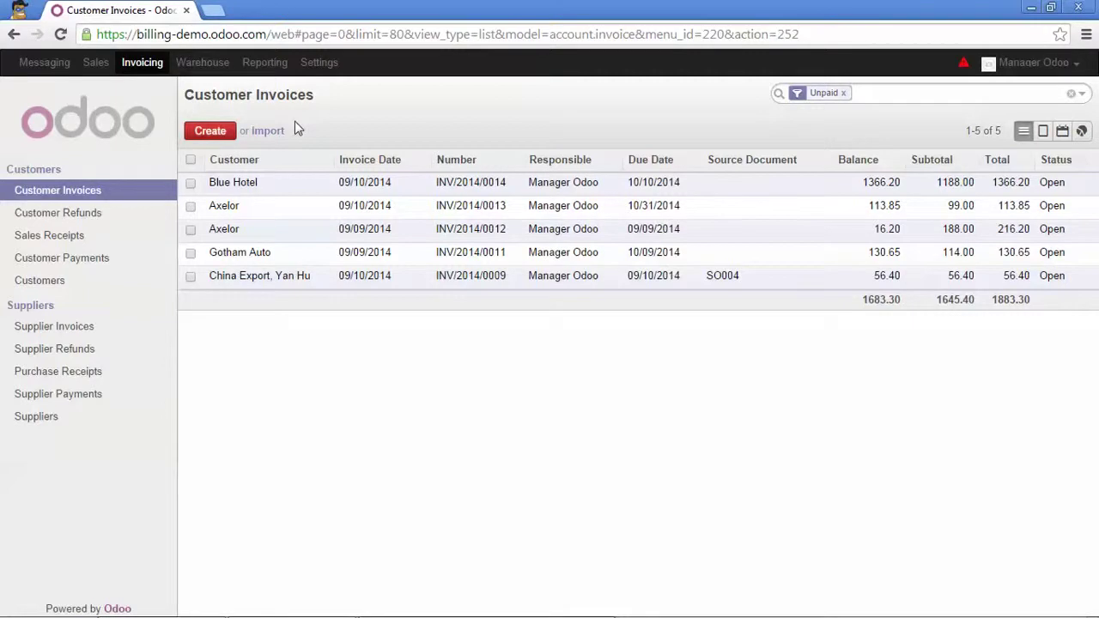
click(292, 189)
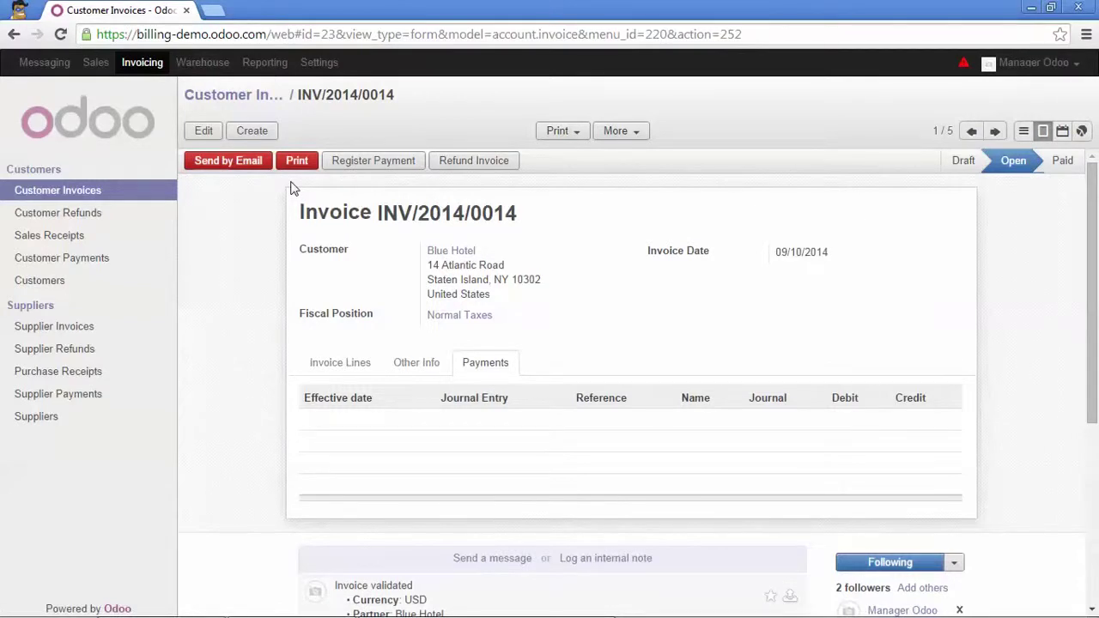
Register a partial $500 payment on INV/2014/0014 through MyBank 123456 (USD).
click(348, 364)
click(378, 161)
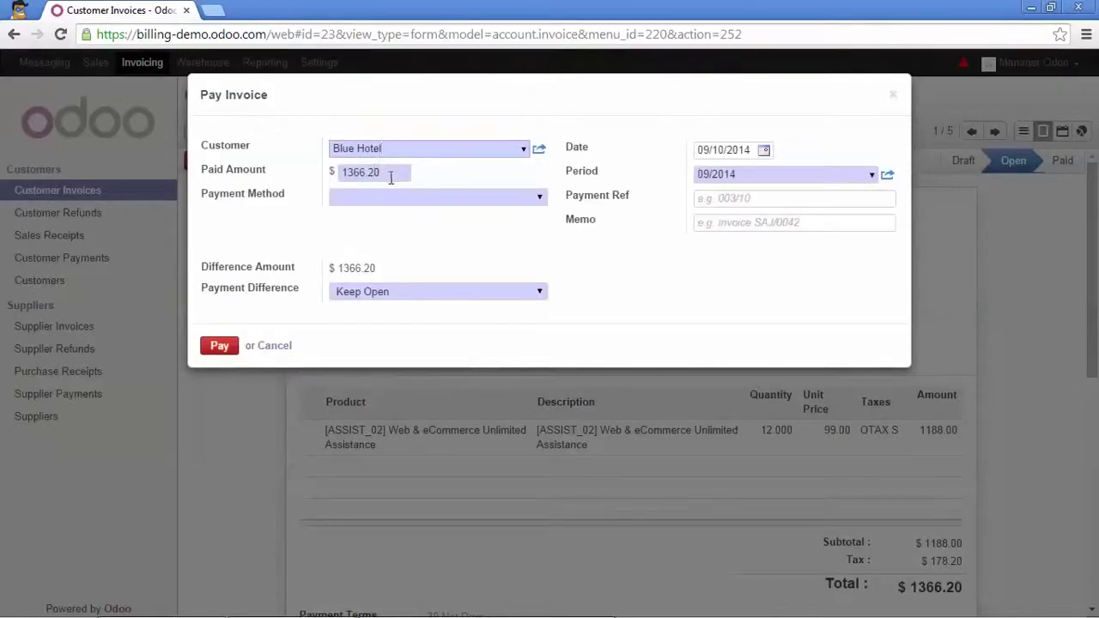
drag(389, 174, 340, 172)
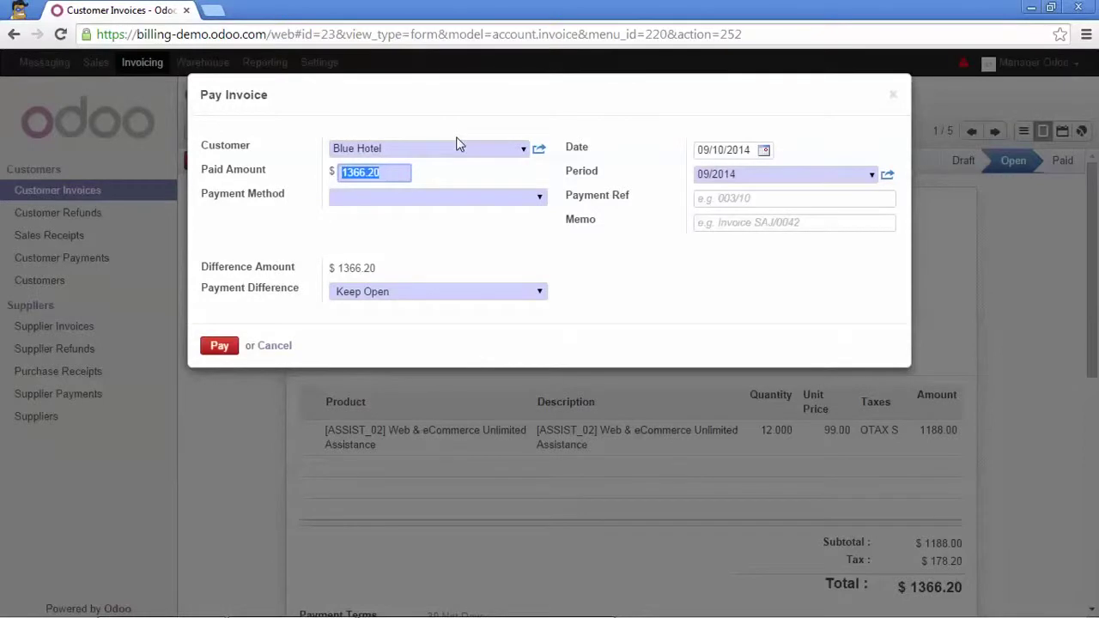
text(5)
text(00)
click(533, 199)
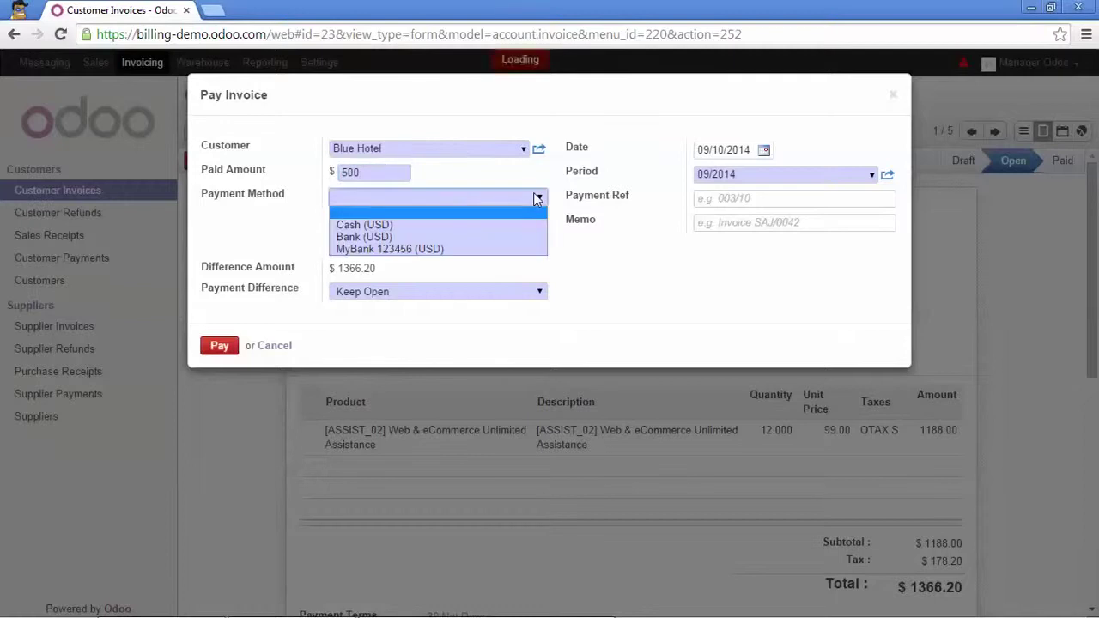
click(507, 248)
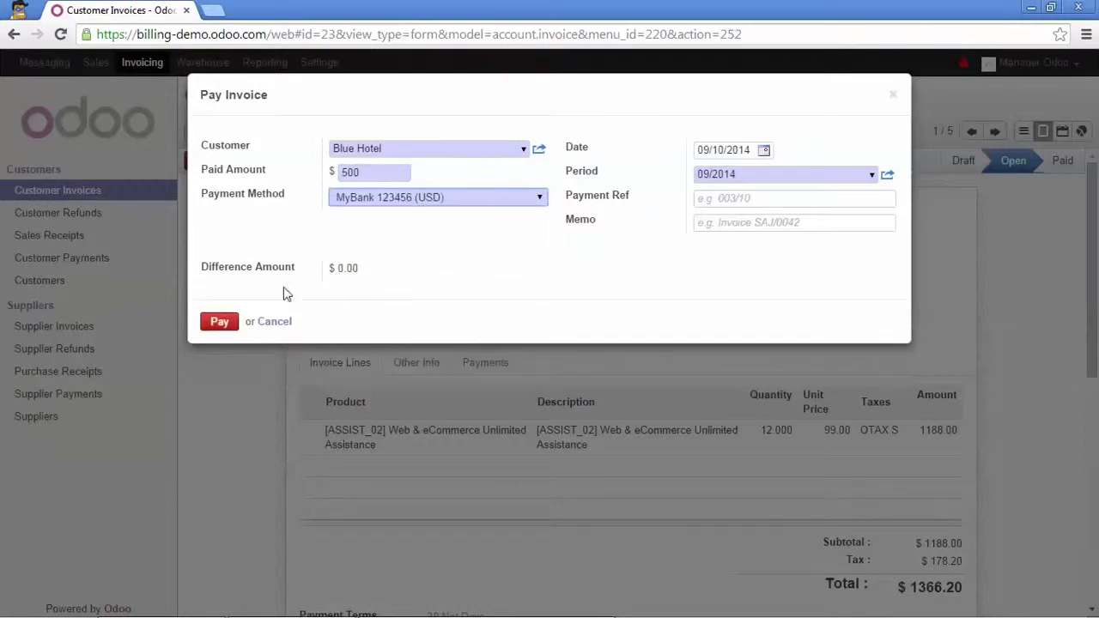
click(218, 322)
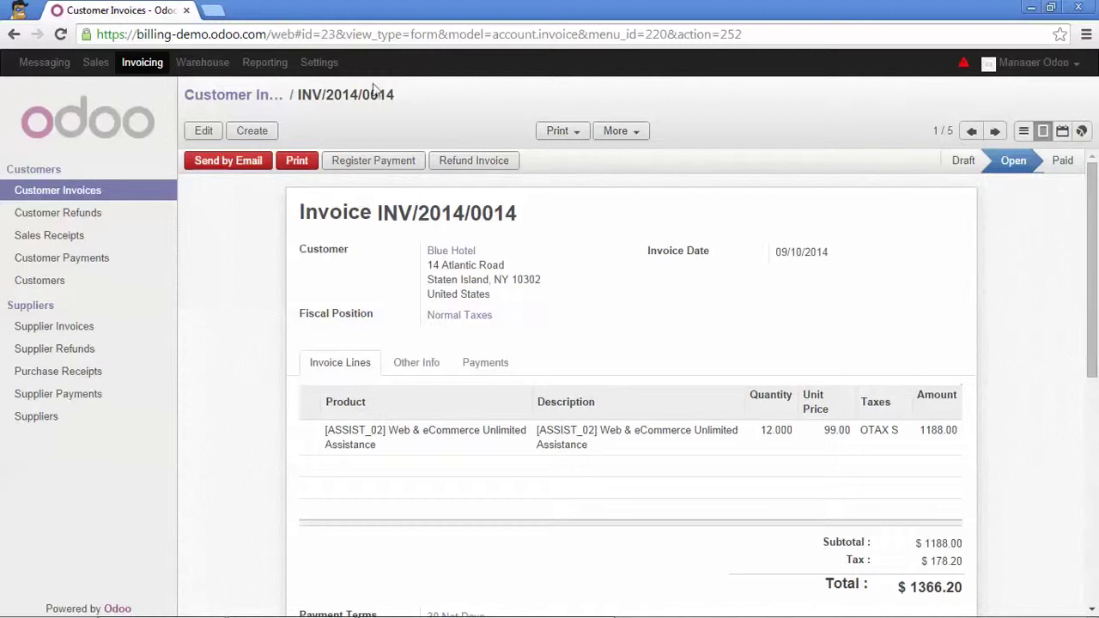
Verify INV/2014/0014's balance is now $866.20 in the list and reopen that invoice.
click(249, 94)
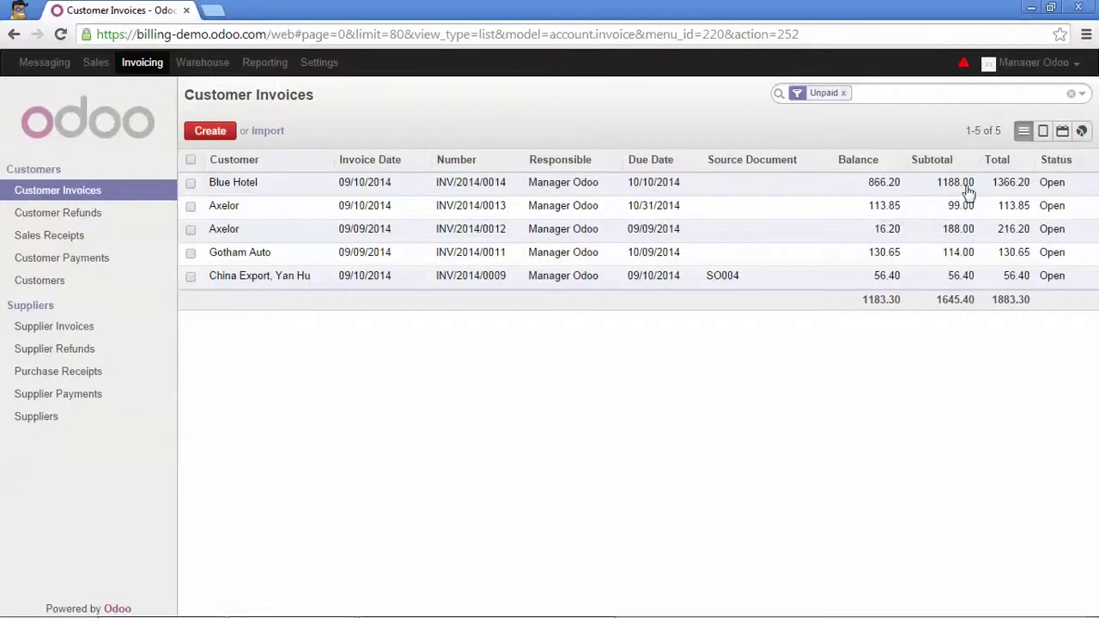
click(888, 185)
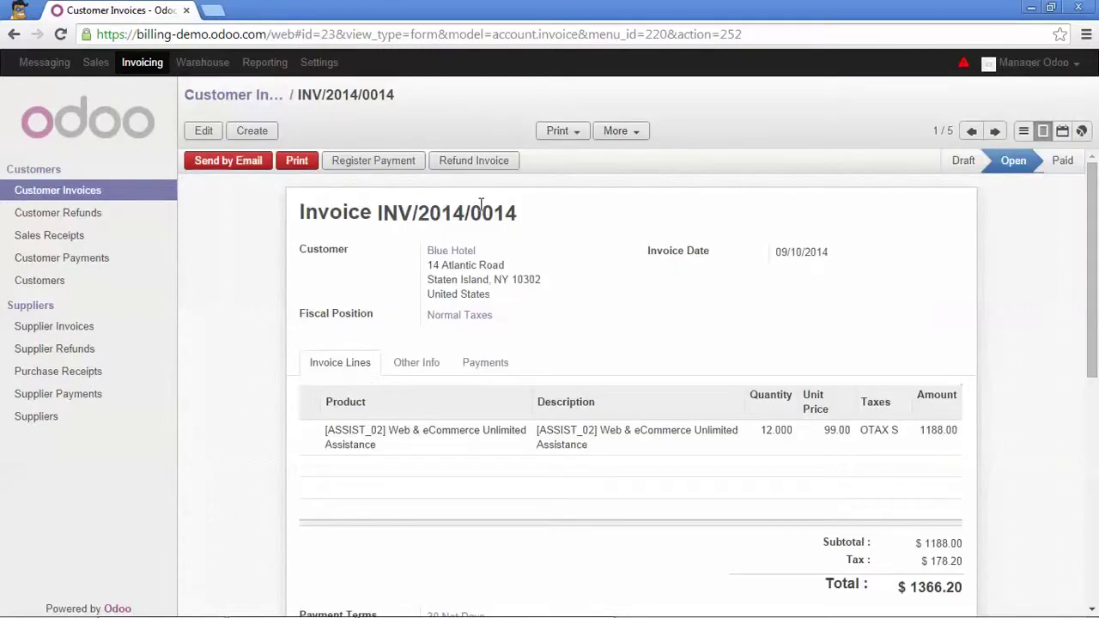
Pay INV/2014/0014's remaining balance via MyBank 123456 and return to the four-invoice unpaid list.
click(391, 165)
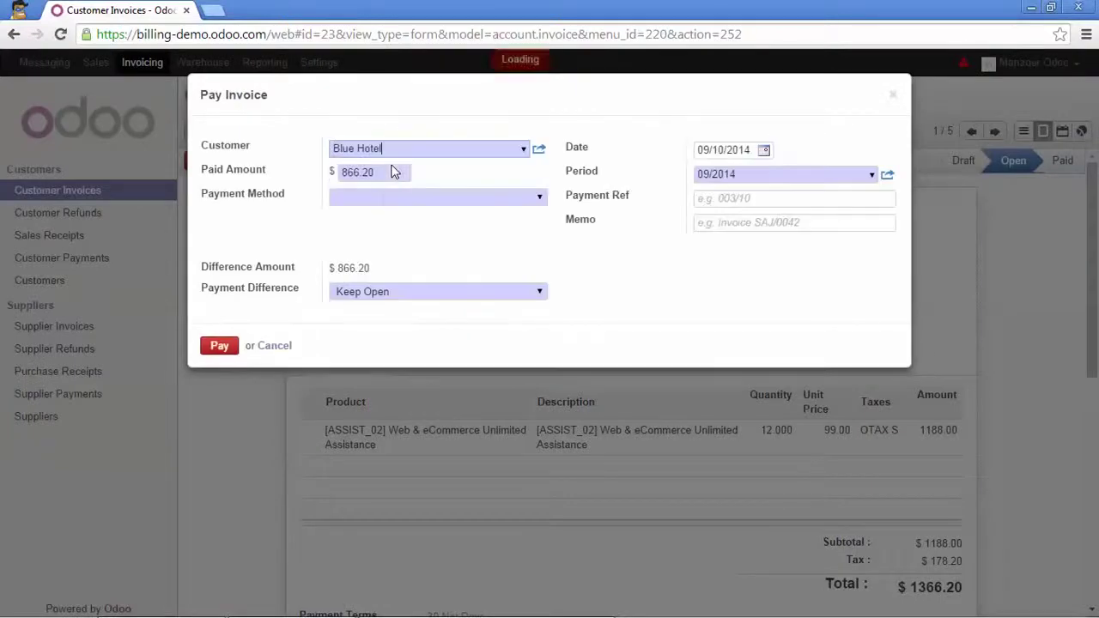
click(361, 198)
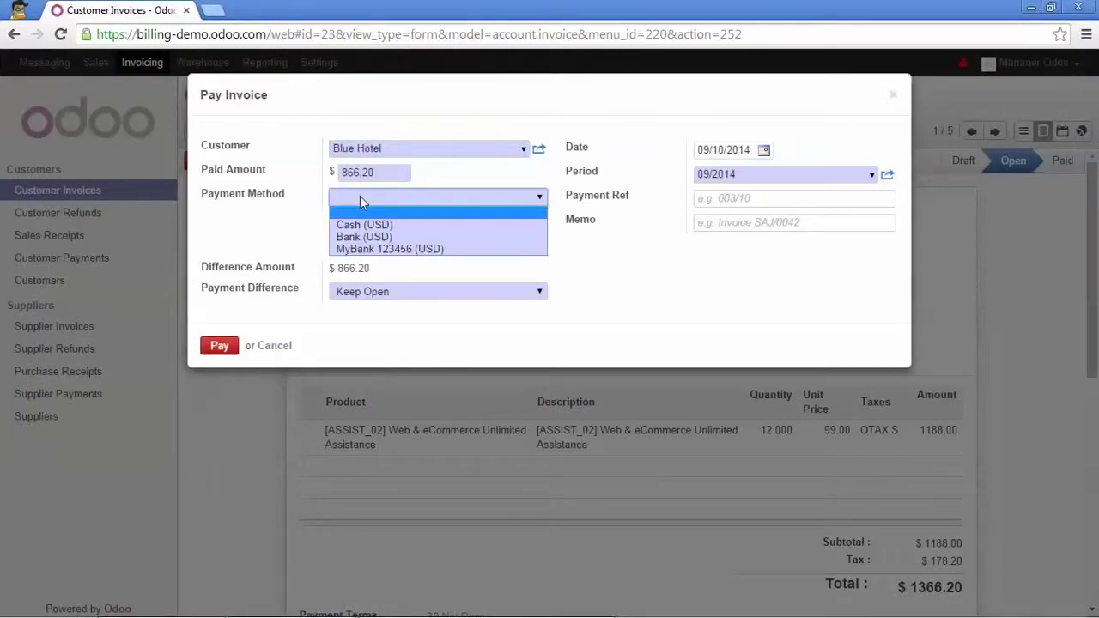
click(371, 249)
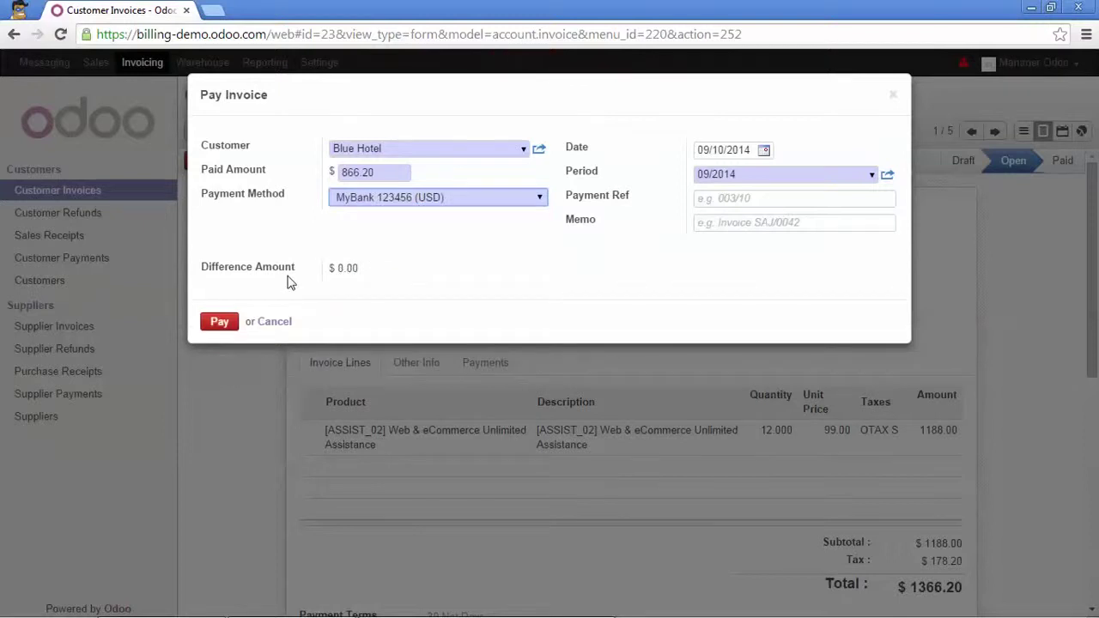
click(220, 326)
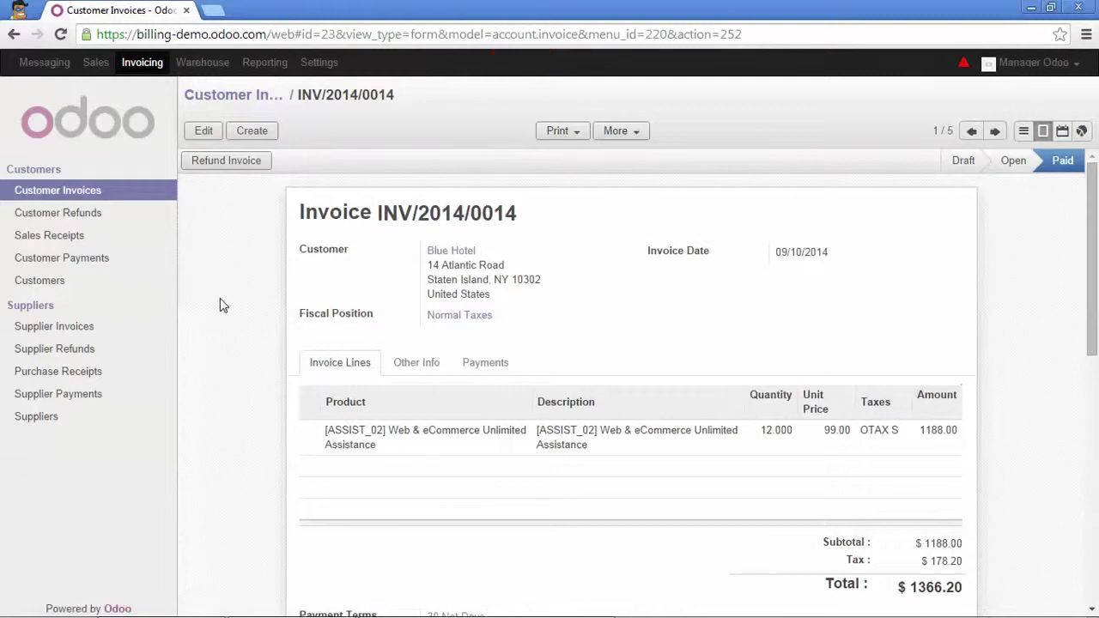
click(211, 96)
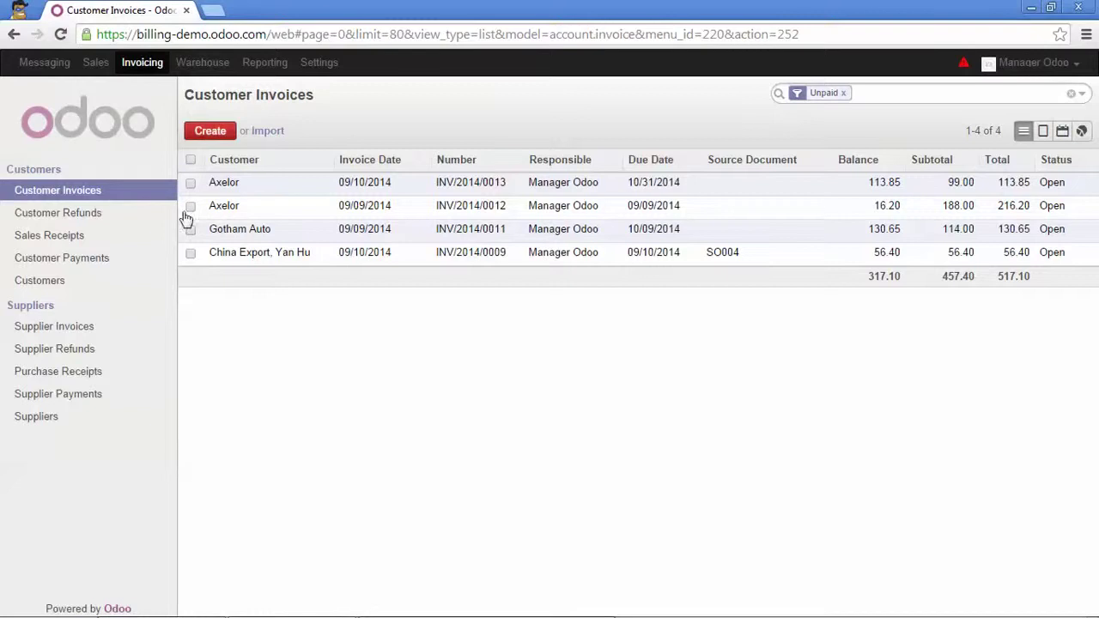
Create a new customer payment for Axelor, showing open credit lines 216.20, 34.16 and 79.69.
click(68, 262)
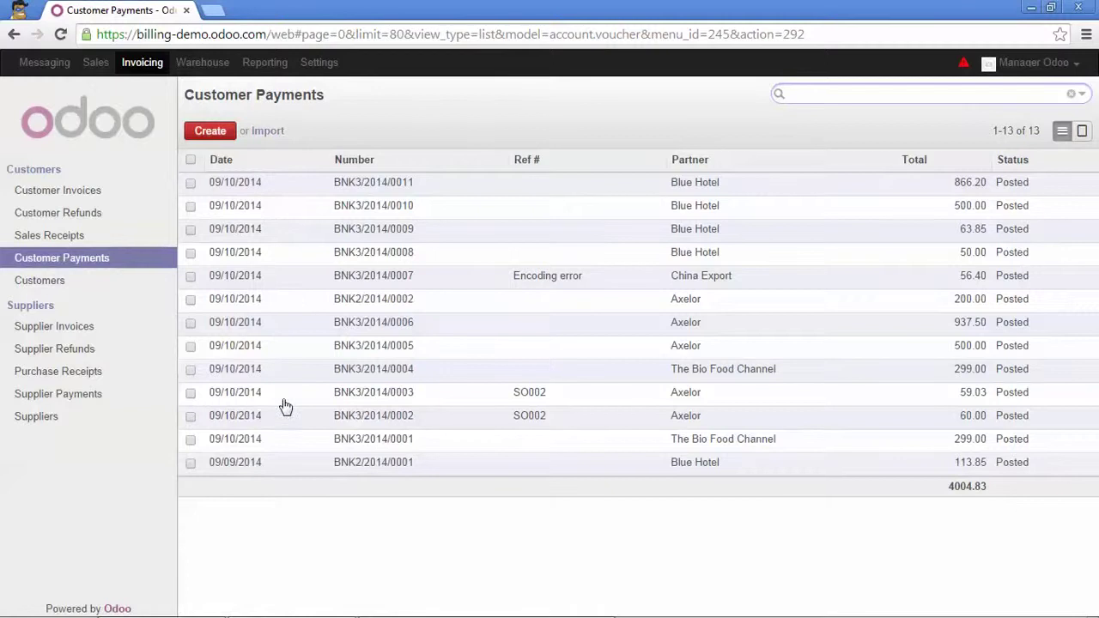
click(213, 134)
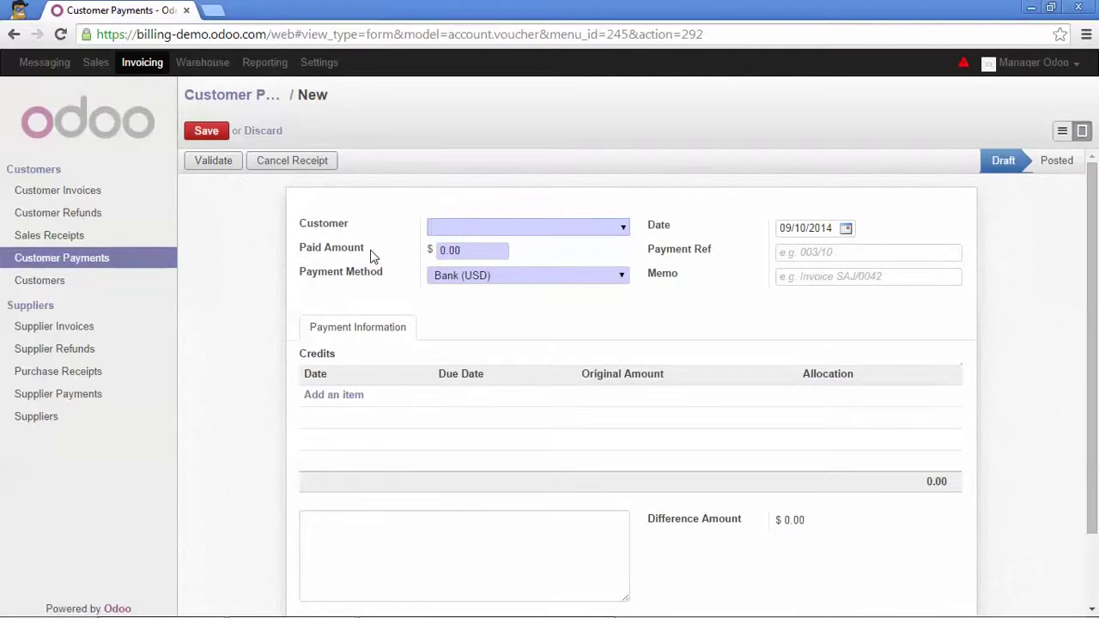
text(axel)
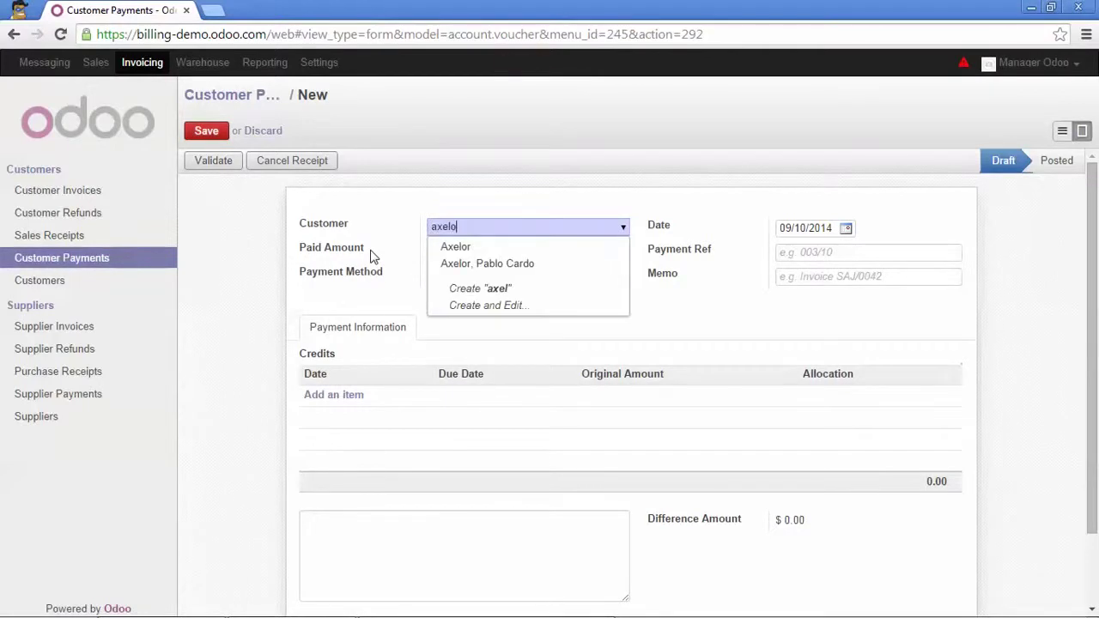
text(o)
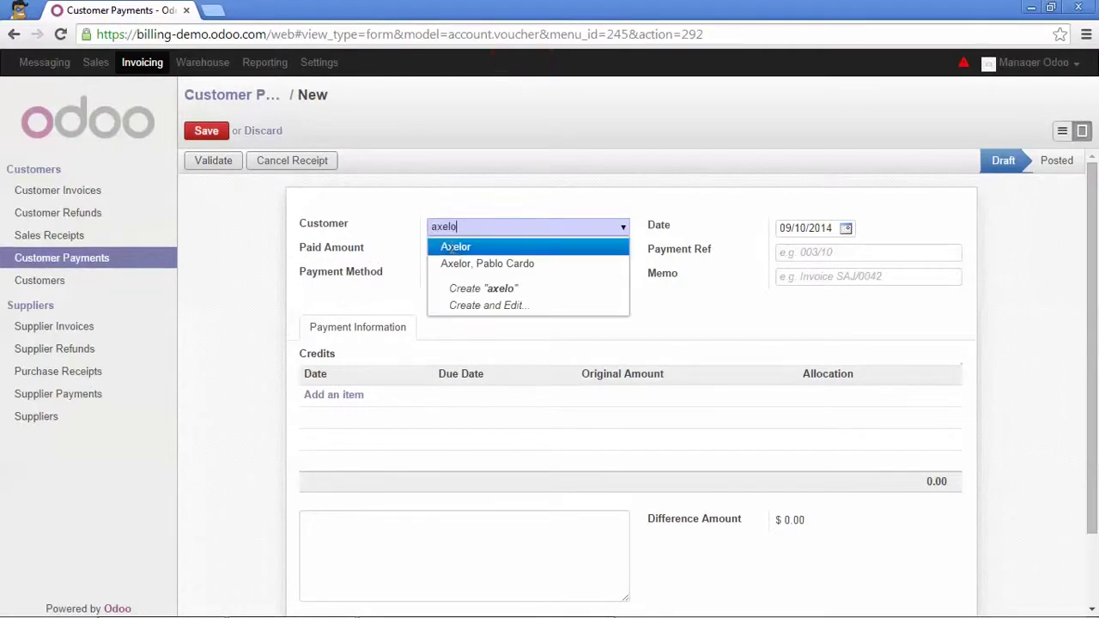
click(451, 246)
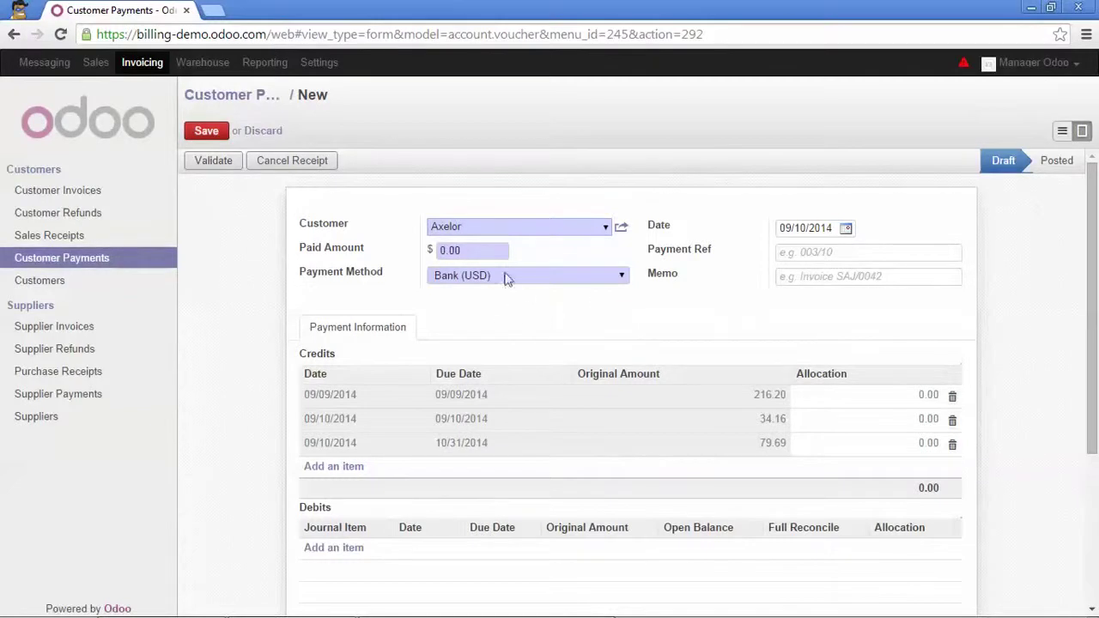
Post Axelor's $100 payment BNK2/2014/0003, allocated 16.20, 34.16 and 49.64.
click(479, 247)
drag(478, 247, 427, 246)
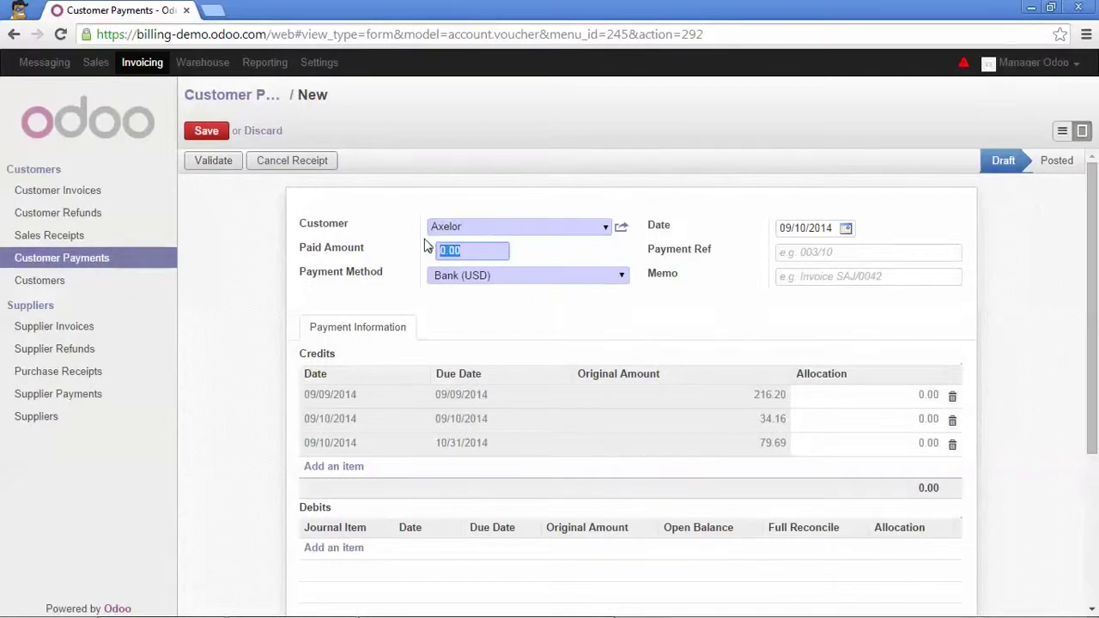
text(100)
click(494, 314)
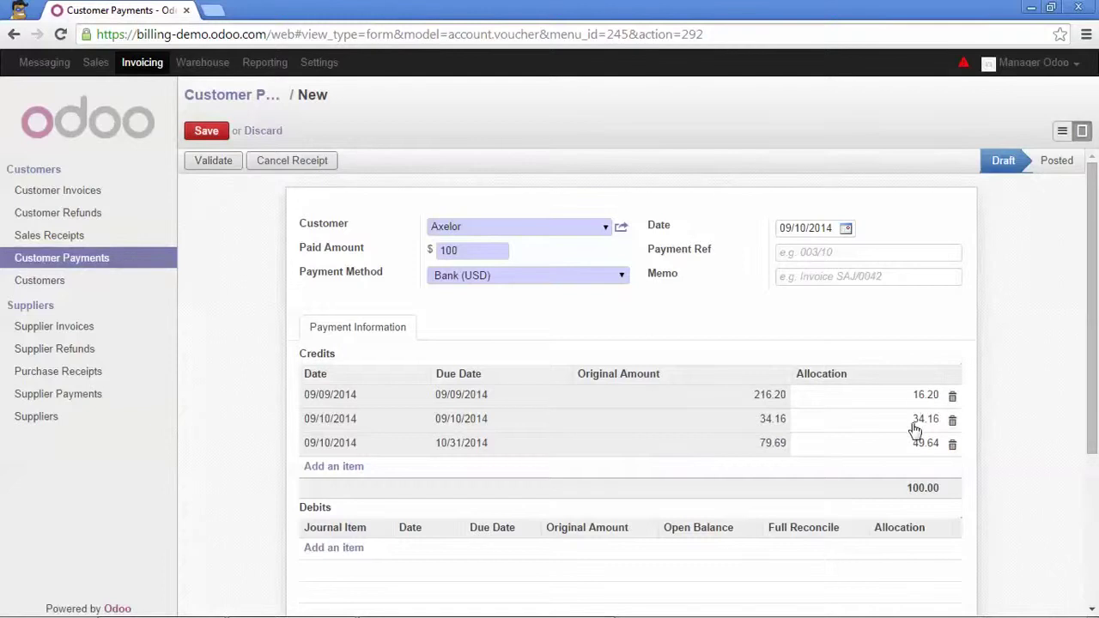
click(213, 165)
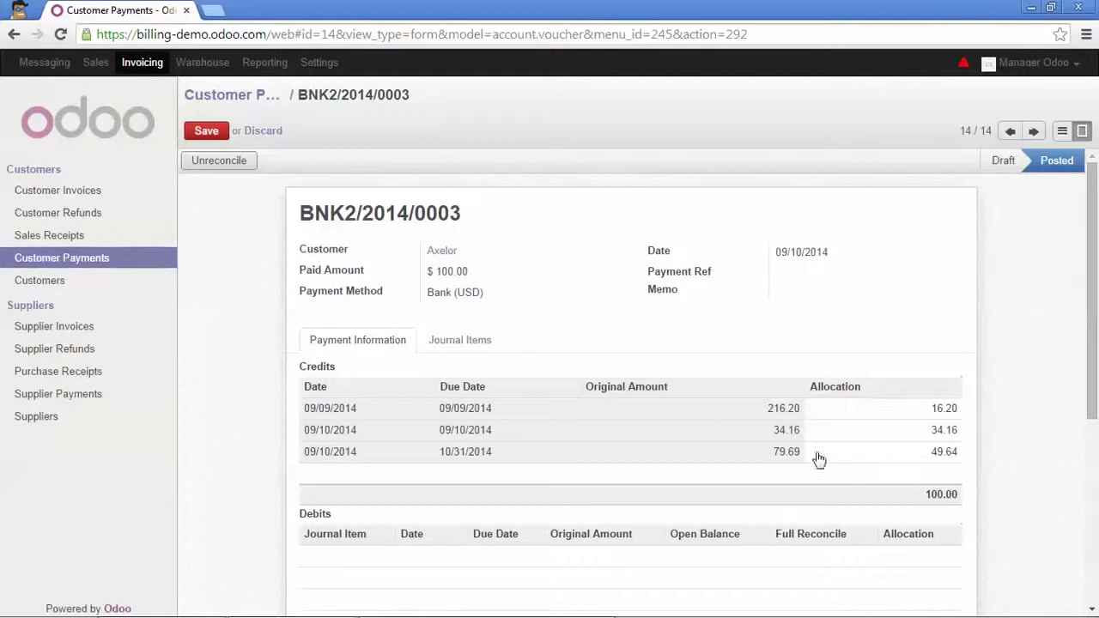
Filter Customer Invoices to unpaid and check Axelor's INV/2014/0013, now at a 30.05 balance.
click(92, 198)
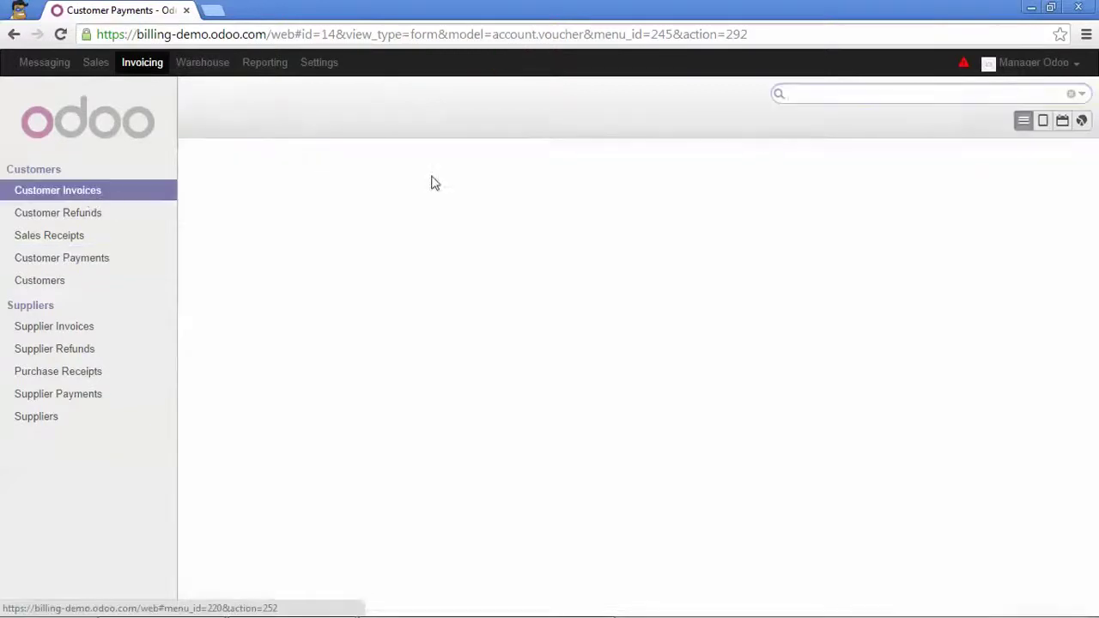
click(1083, 95)
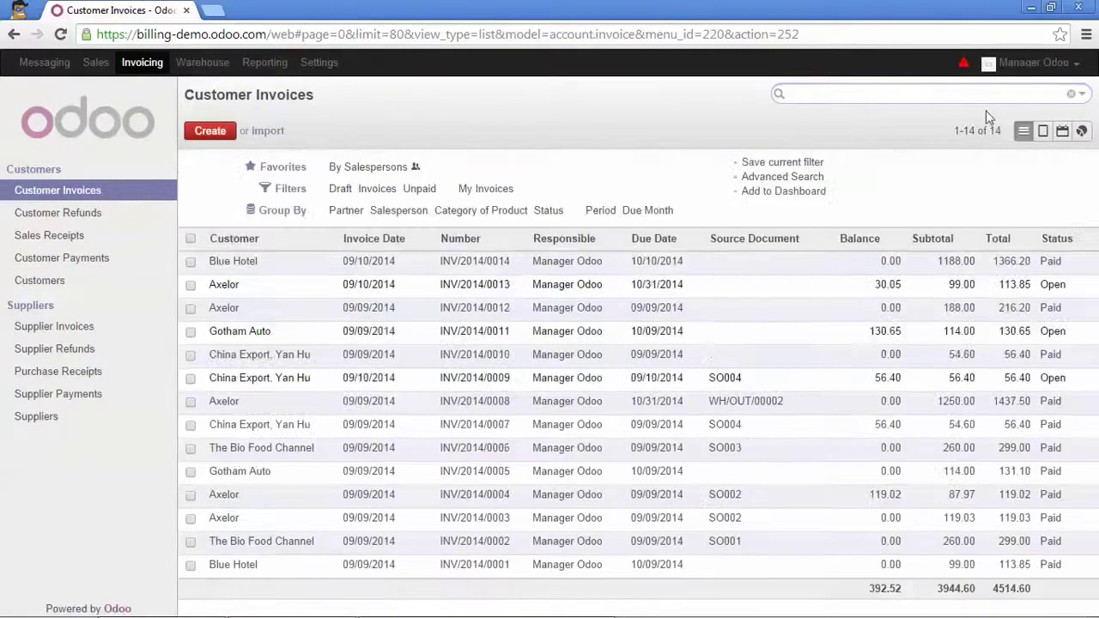
click(421, 189)
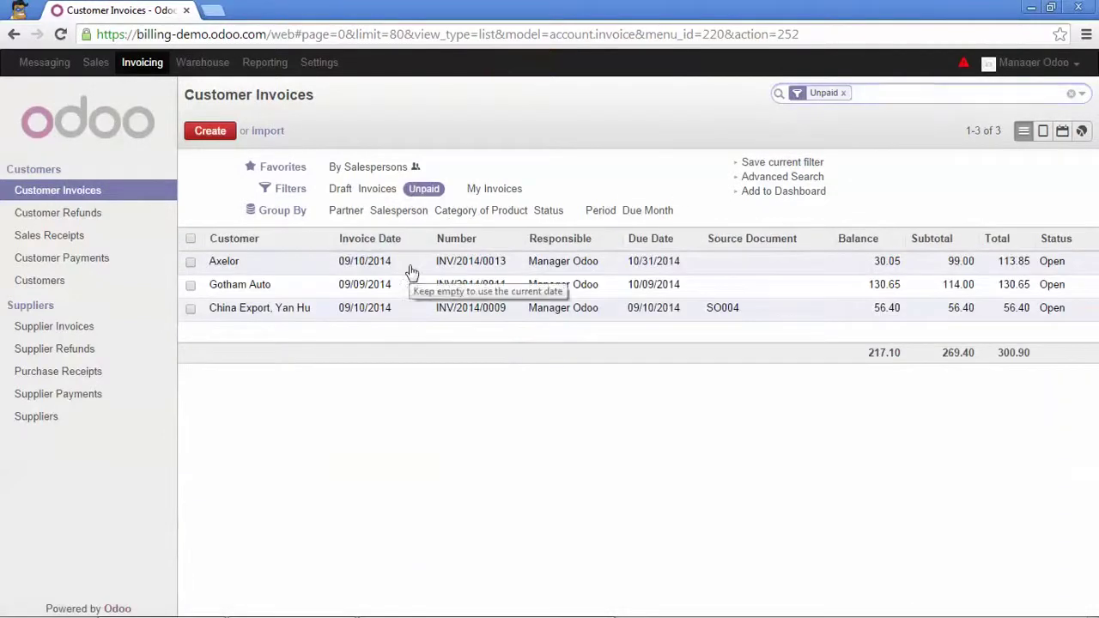
click(410, 267)
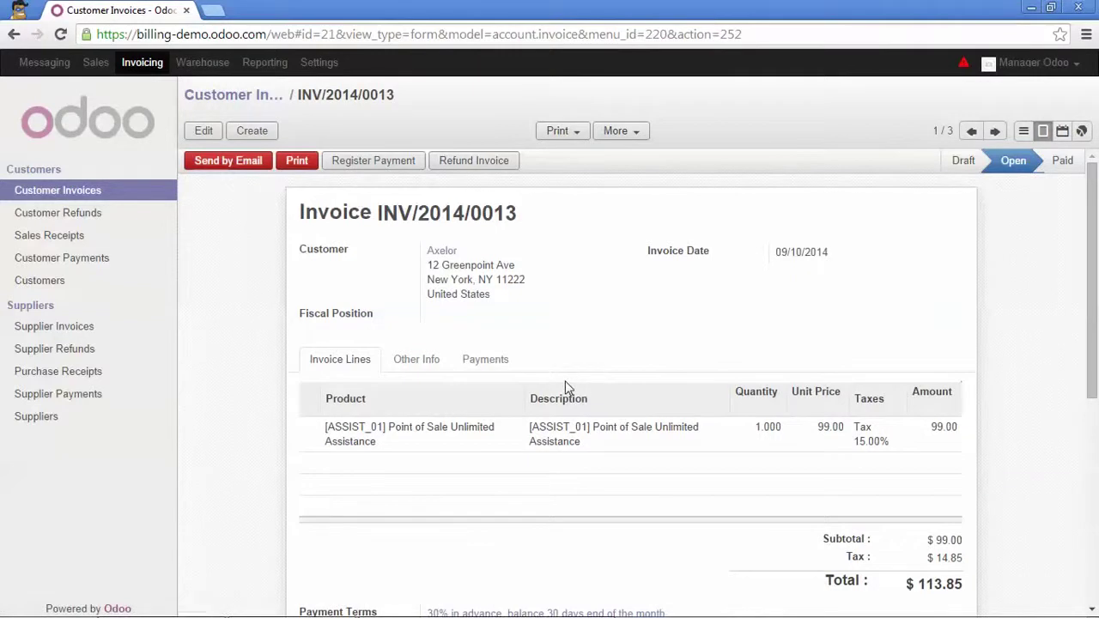
click(223, 99)
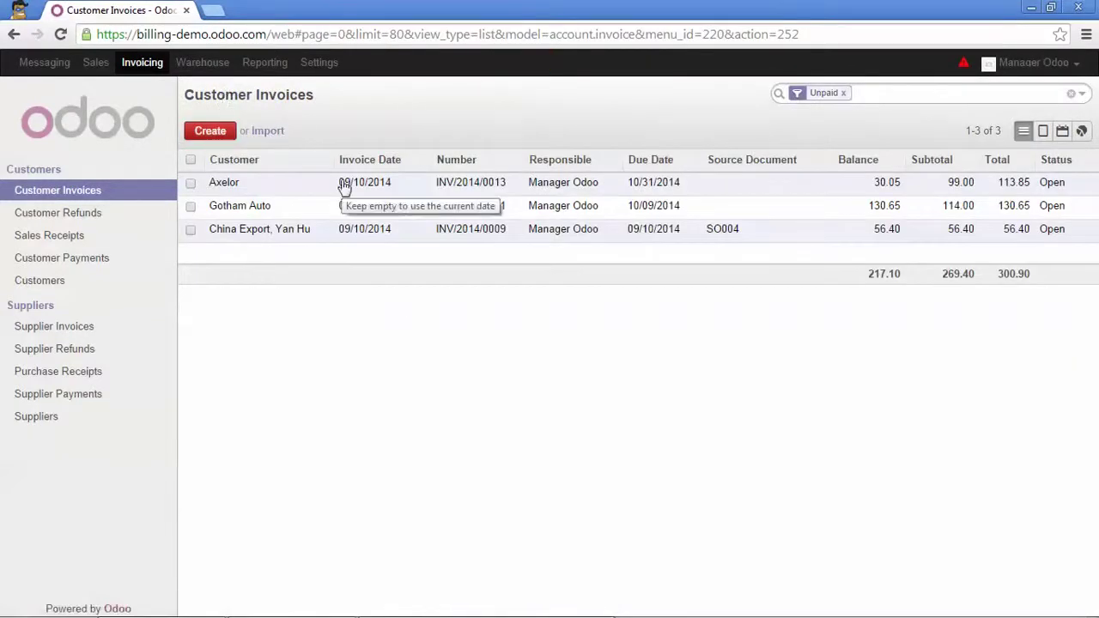